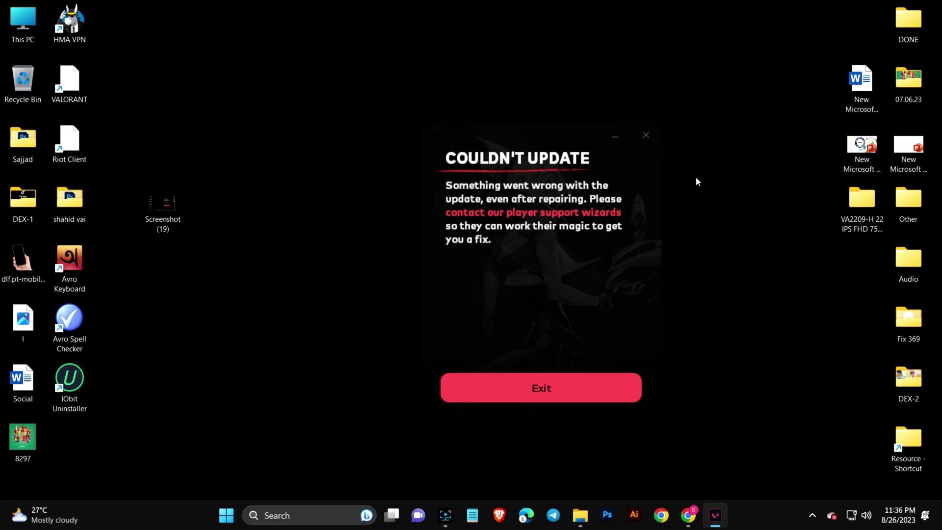
# Step: Move the Couldn't Update error window up and to the left, out of the way
pyautogui.moveTo(549, 154); pyautogui.dragTo(499, 133)
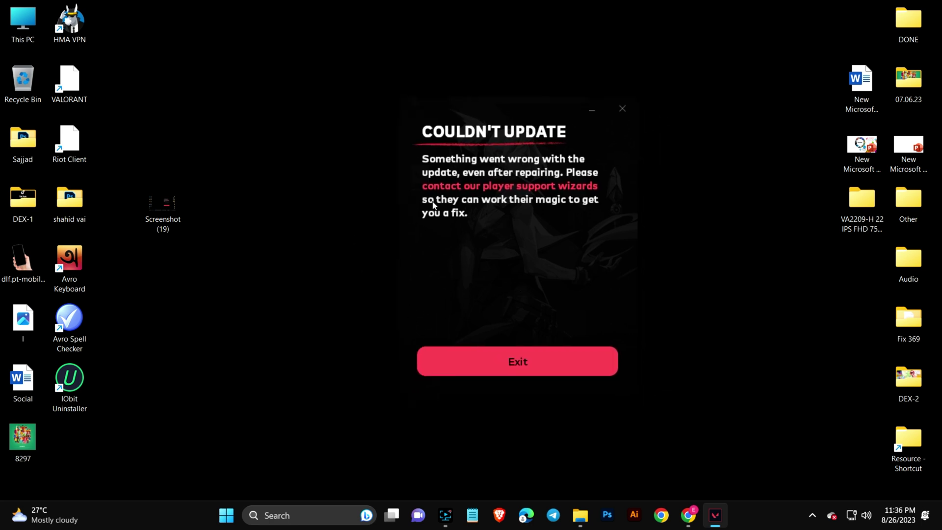
pyautogui.moveTo(480, 114); pyautogui.dragTo(441, 130)
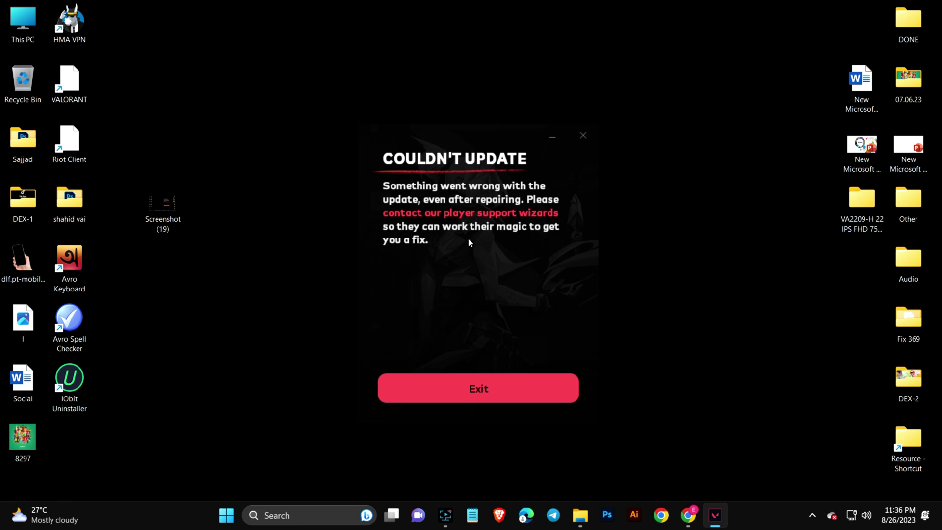
# Step: Close the error window and run Install VALORANT (4).exe from Chrome's recent downloads
pyautogui.click(583, 136)
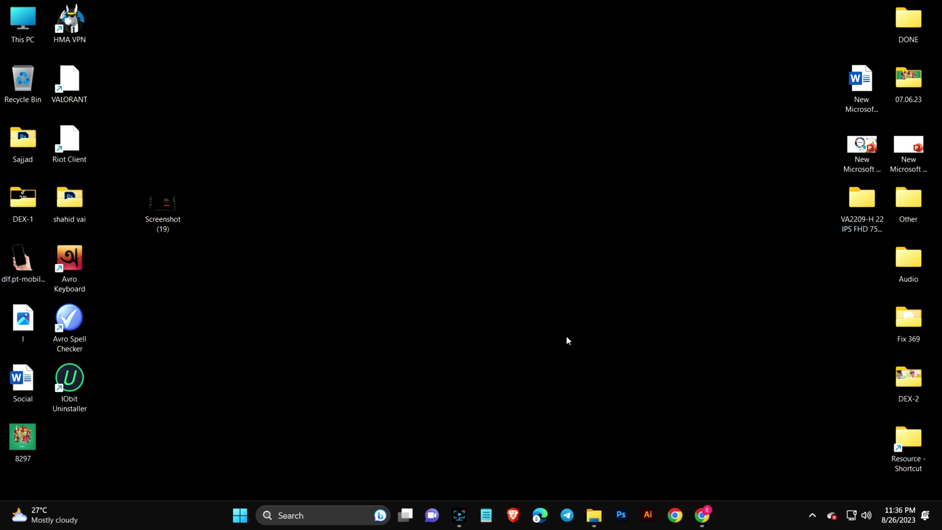
pyautogui.click(701, 515)
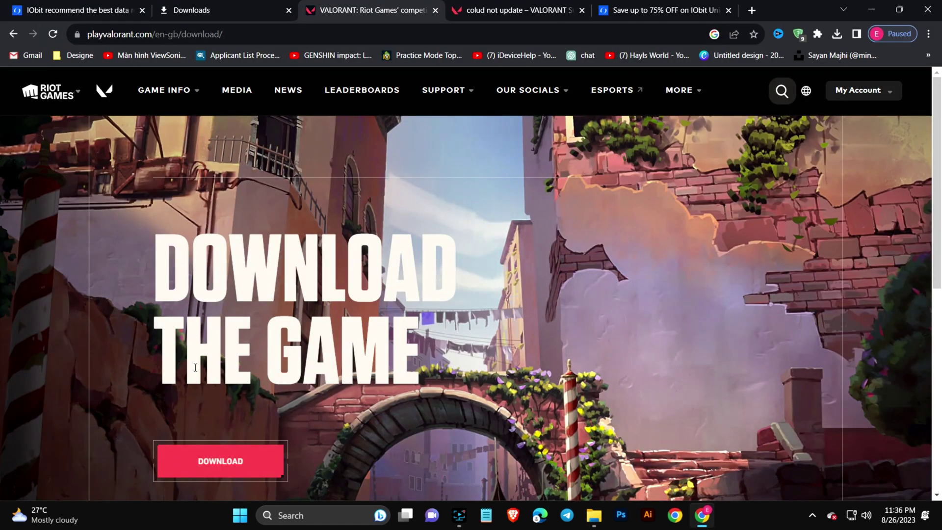
pyautogui.click(836, 34)
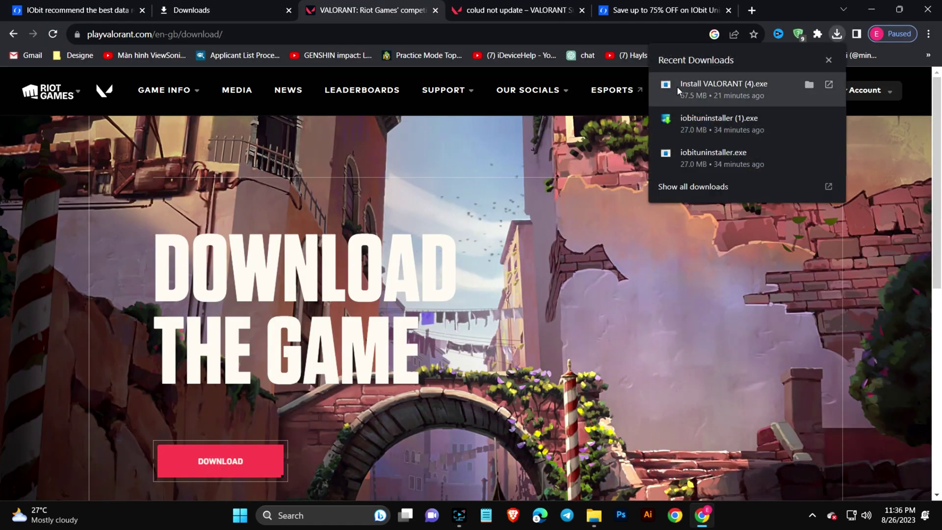
pyautogui.click(703, 90)
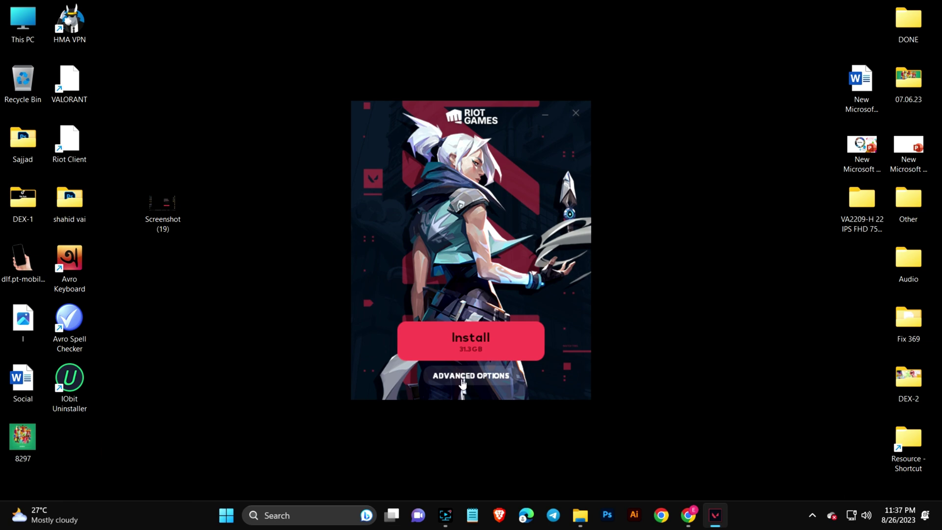
# Step: Install VALORANT to My Work (I:) > New folder (5) > New folder, then move the resulting error aside
pyautogui.click(462, 375)
pyautogui.click(539, 155)
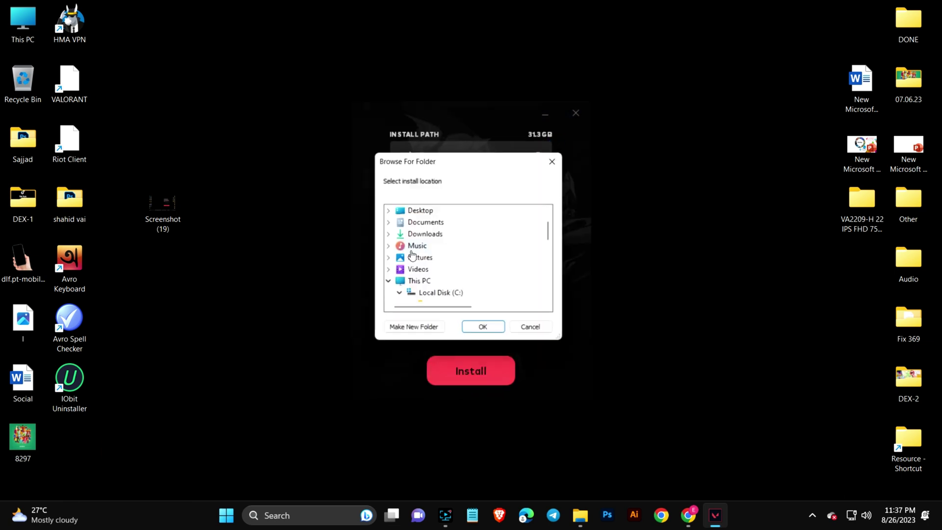
pyautogui.scroll(-2, 447, 276)
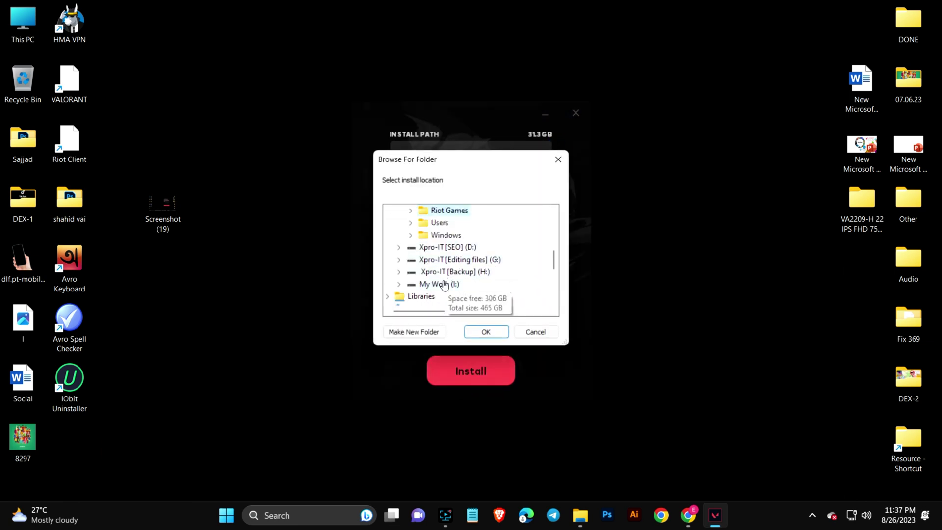
pyautogui.click(463, 281)
pyautogui.scroll(-1, 466, 282)
pyautogui.scroll(-1, 468, 278)
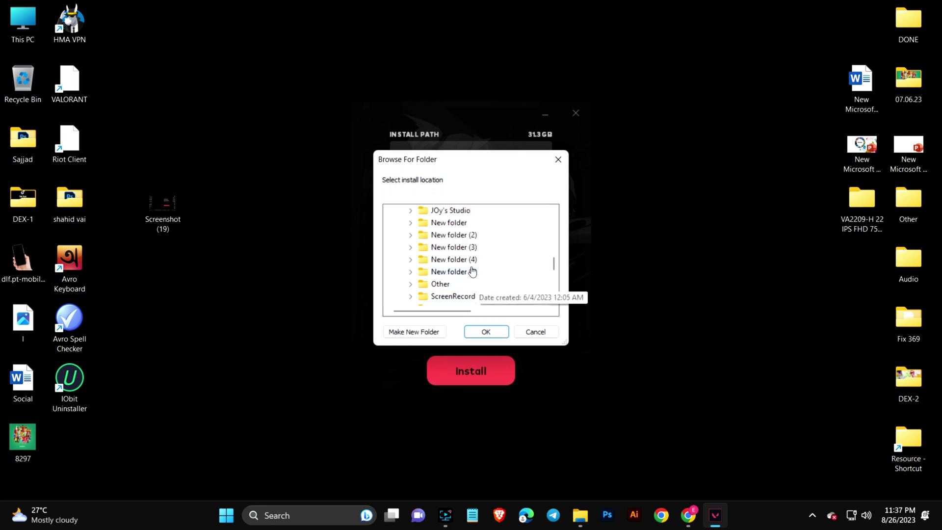
pyautogui.click(471, 270)
pyautogui.click(461, 283)
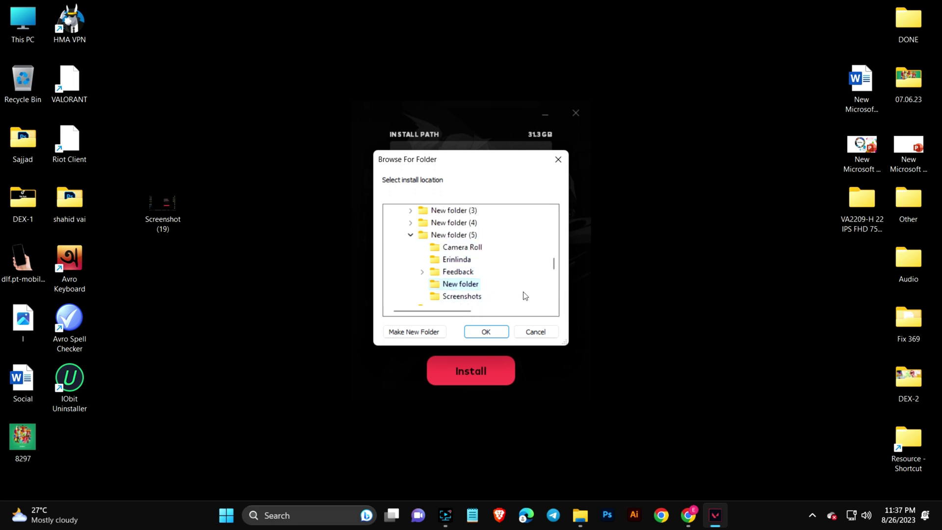
pyautogui.click(490, 336)
pyautogui.click(461, 363)
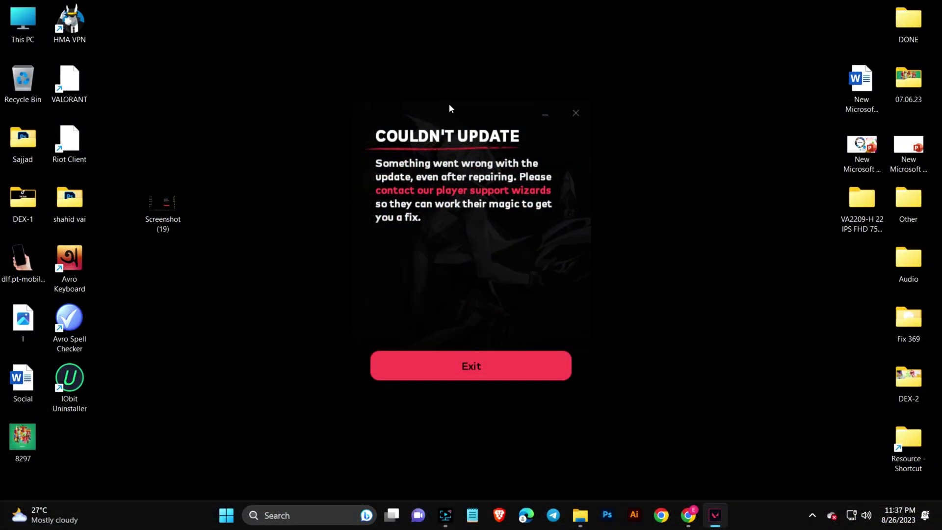
pyautogui.moveTo(450, 108); pyautogui.dragTo(786, 53)
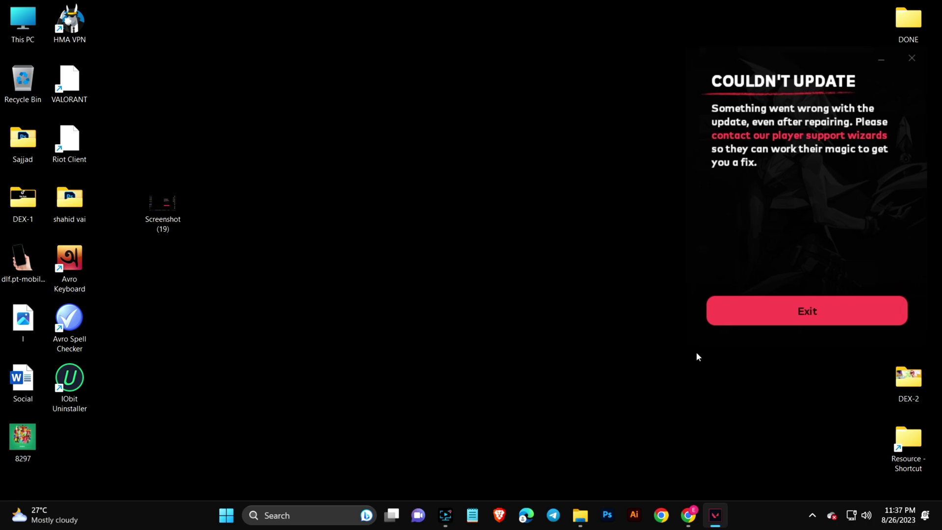
# Step: Return to Chrome and go from VALORANT Support to the Submit a Ticket form
pyautogui.click(688, 515)
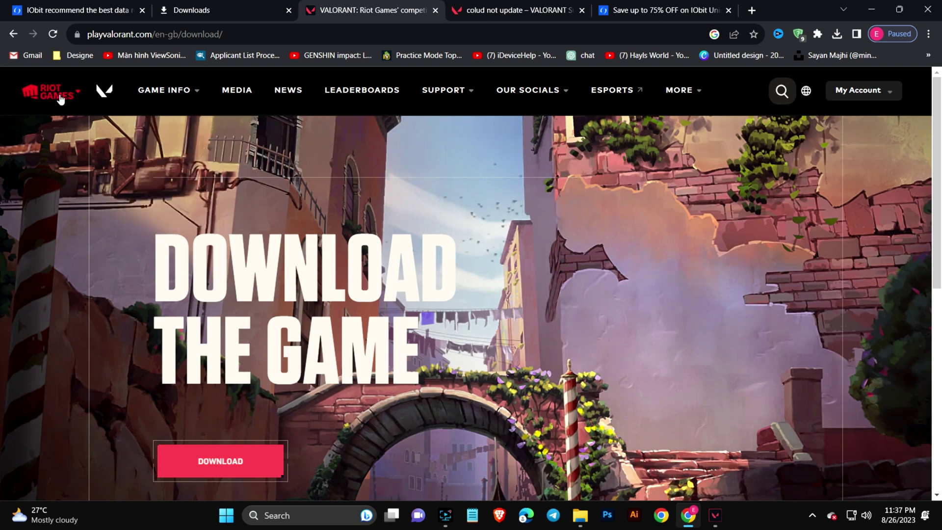
pyautogui.moveTo(468, 95)
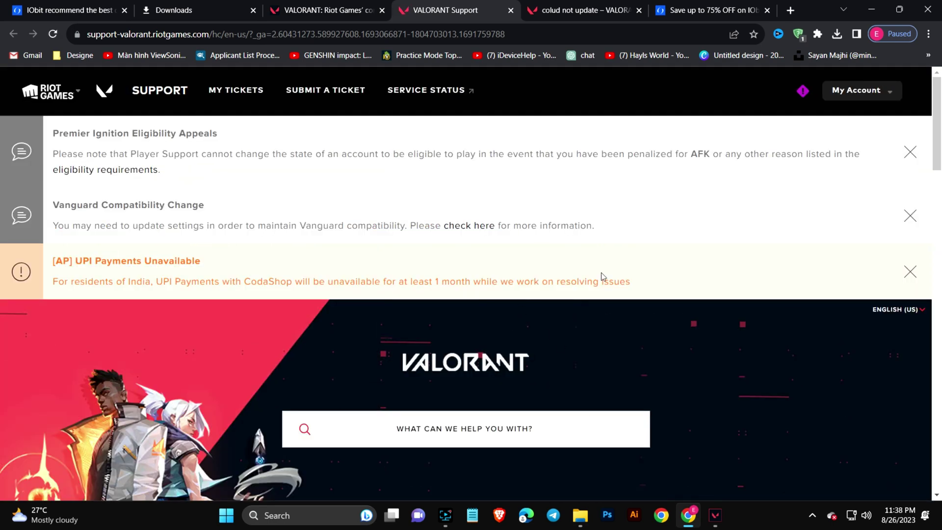
pyautogui.scroll(-10, 601, 272)
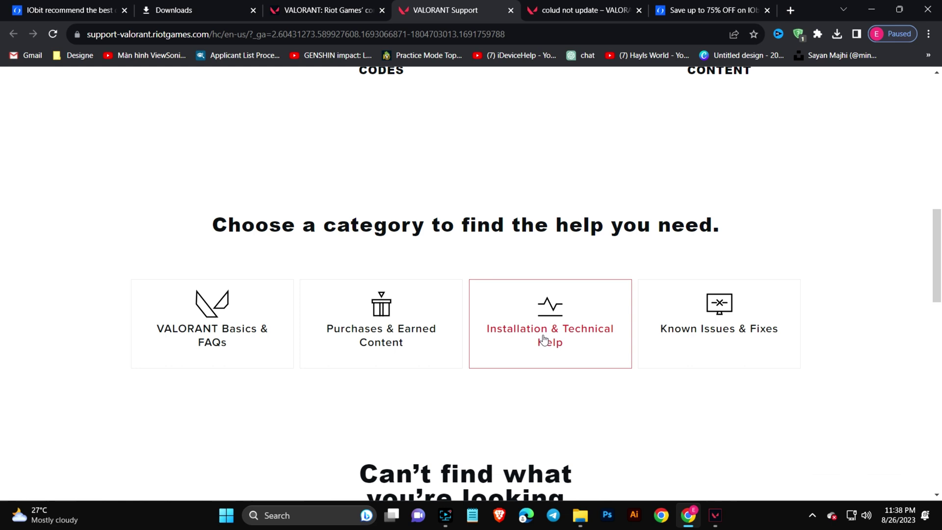
pyautogui.scroll(-6, 544, 338)
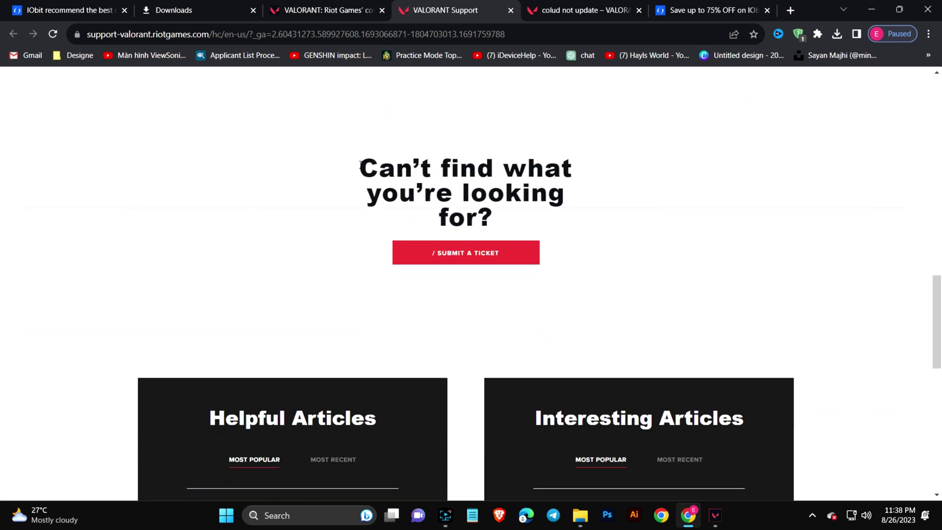
pyautogui.moveTo(360, 166); pyautogui.dragTo(603, 210)
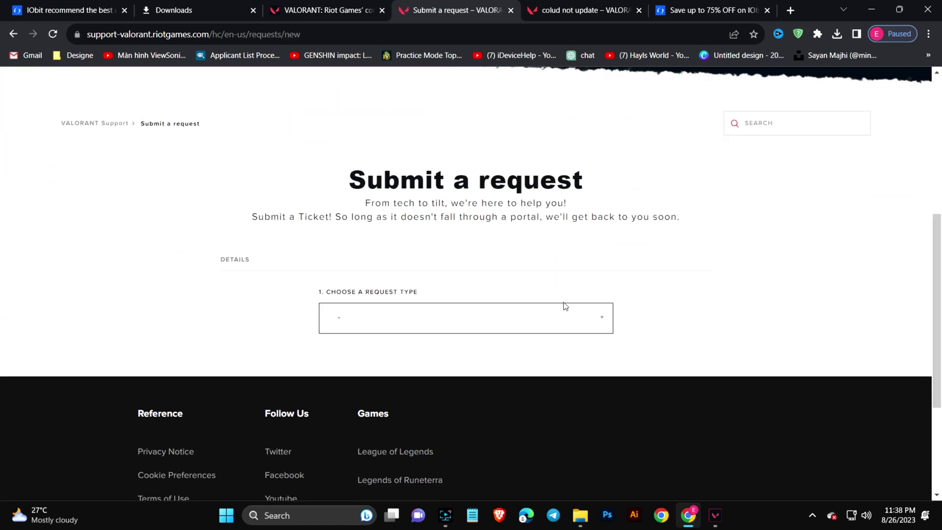
pyautogui.scroll(-2, 327, 133)
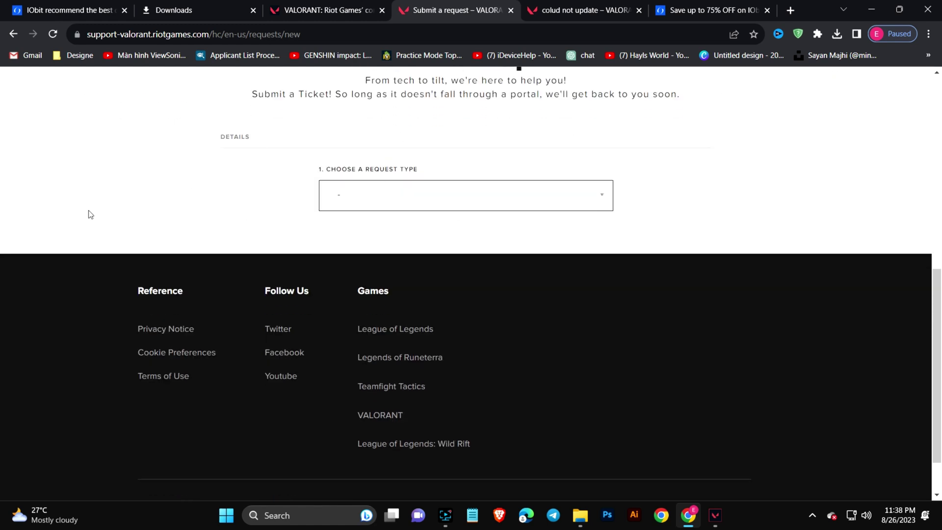
# Step: Choose 'Technical Issues: Install, patch, lag, or crashes' as the ticket's request type
pyautogui.moveTo(322, 170); pyautogui.dragTo(434, 172)
pyautogui.click(401, 204)
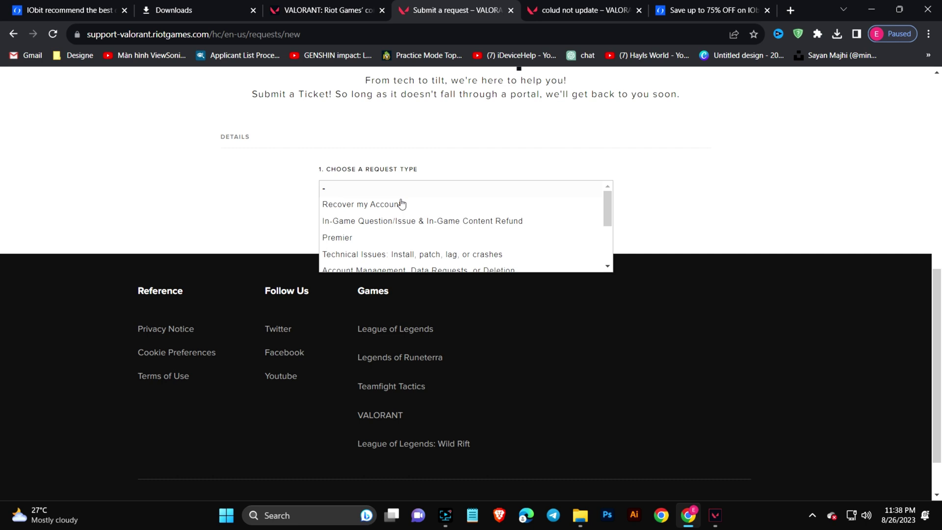
pyautogui.scroll(-2, 392, 223)
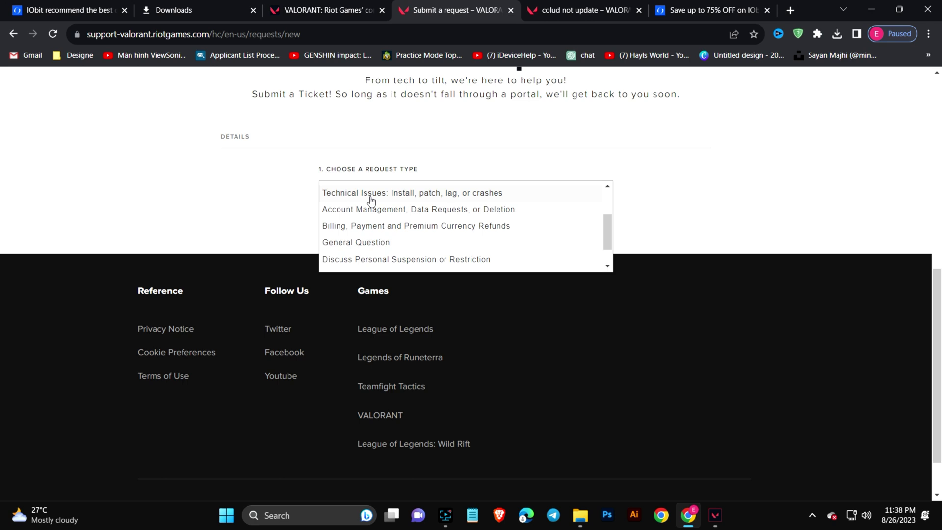
pyautogui.scroll(1, 371, 200)
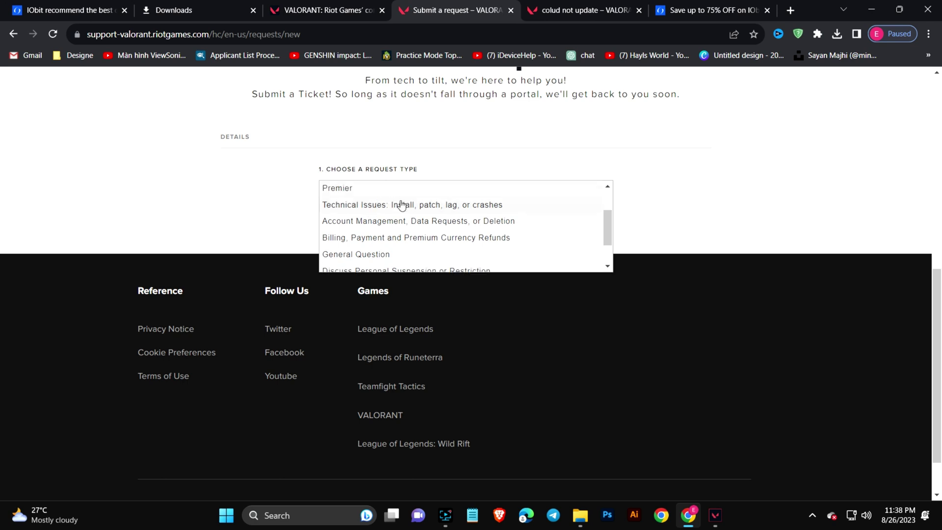
pyautogui.click(362, 206)
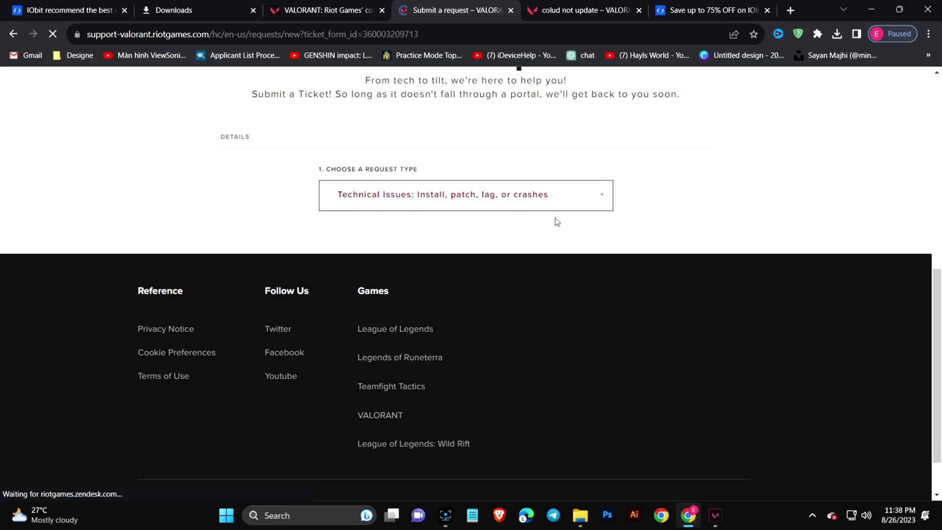
# Step: Fill the ticket Subject with 'colud not update' from the autofill suggestion
pyautogui.scroll(5, 519, 276)
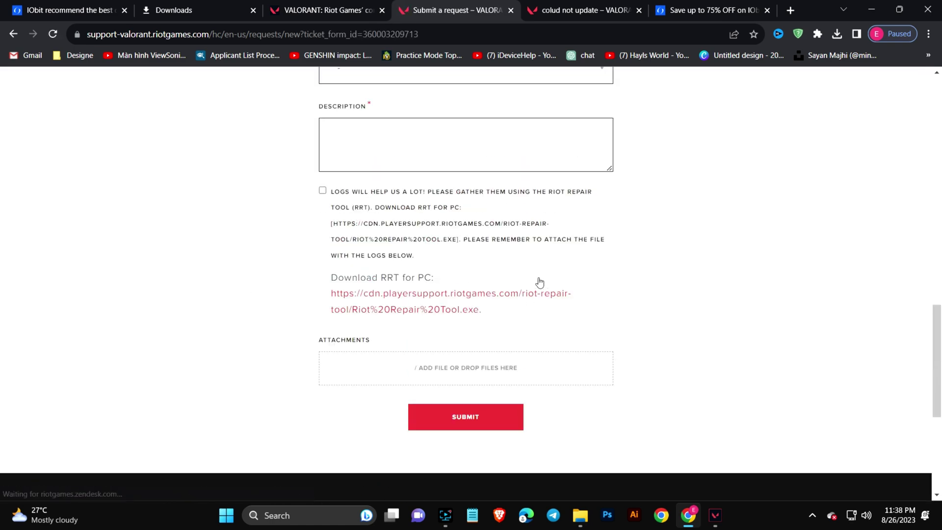
pyautogui.scroll(6, 574, 298)
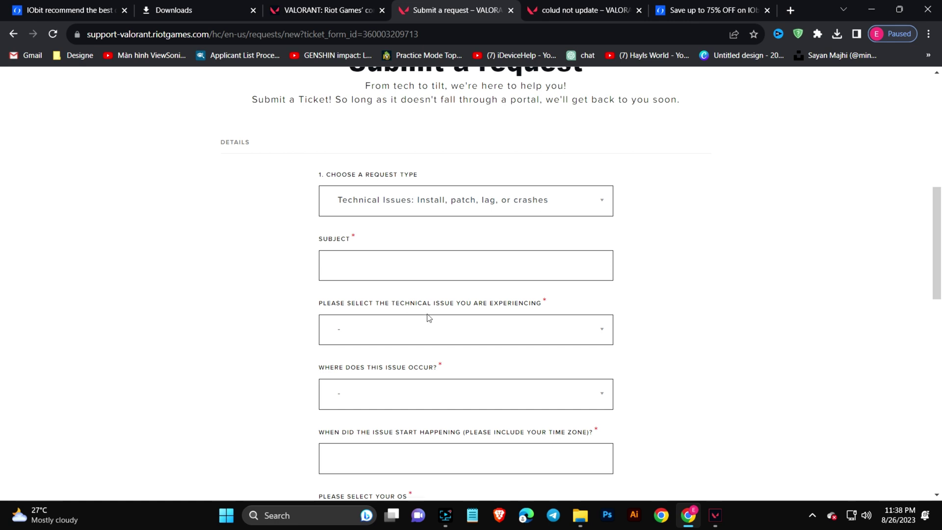
pyautogui.click(401, 259)
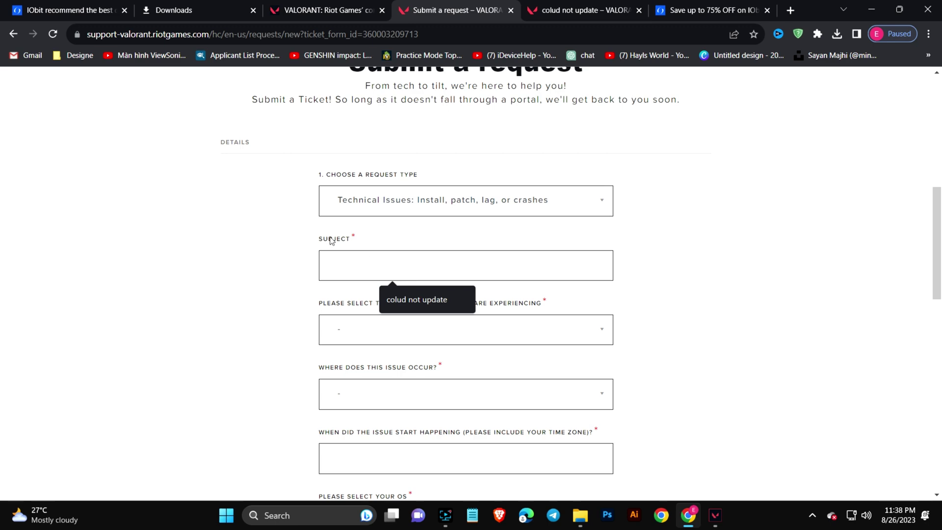
pyautogui.click(417, 299)
# Step: Snap Chrome to the left half and place the Couldn't Update window beside it
pyautogui.click(871, 9)
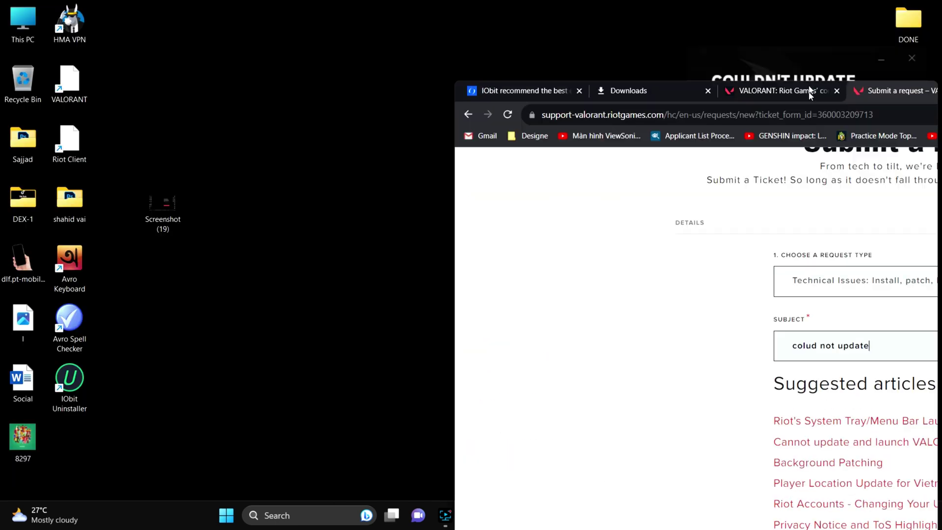
pyautogui.moveTo(809, 93); pyautogui.dragTo(2, 147)
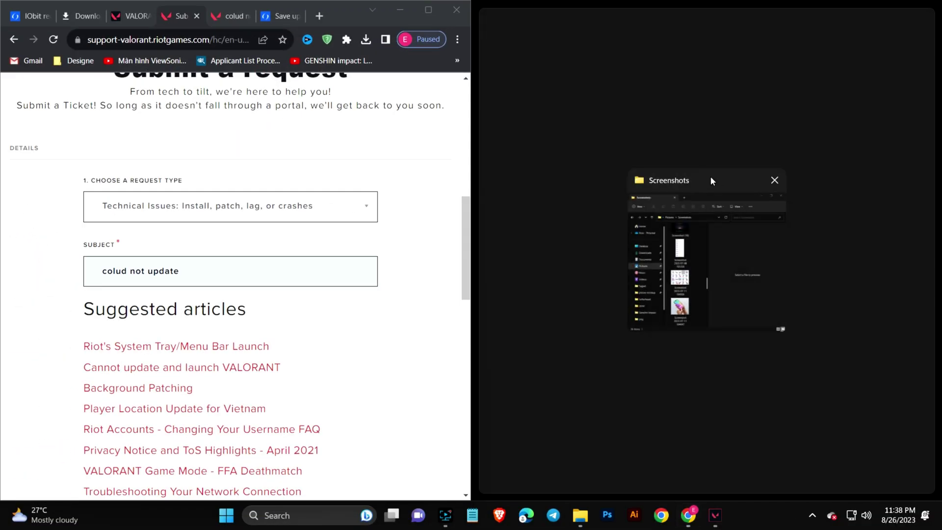
pyautogui.click(704, 99)
pyautogui.moveTo(775, 42); pyautogui.dragTo(601, 96)
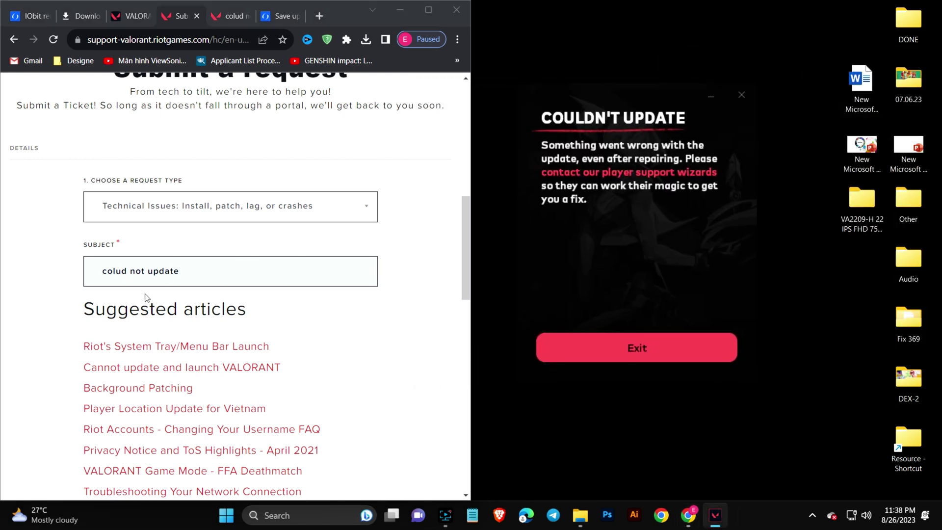
pyautogui.scroll(-6, 172, 281)
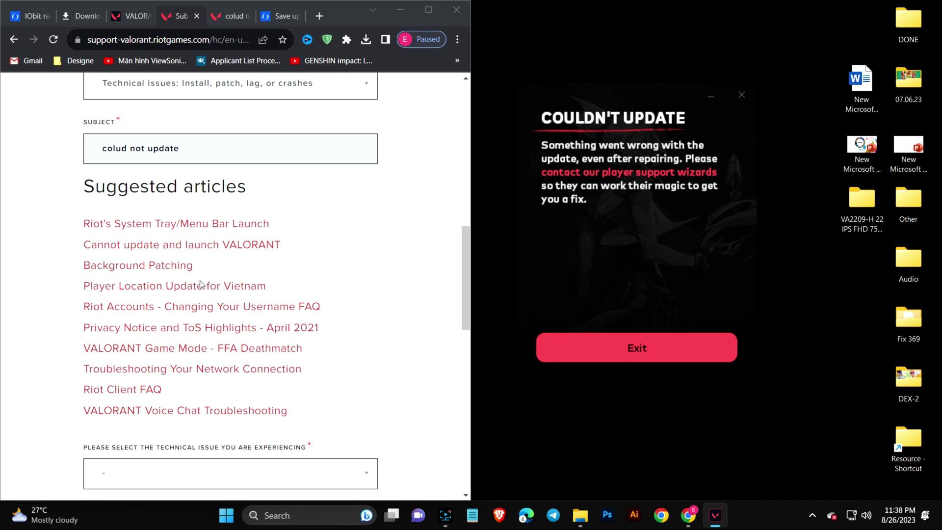
pyautogui.moveTo(89, 264); pyautogui.dragTo(255, 269)
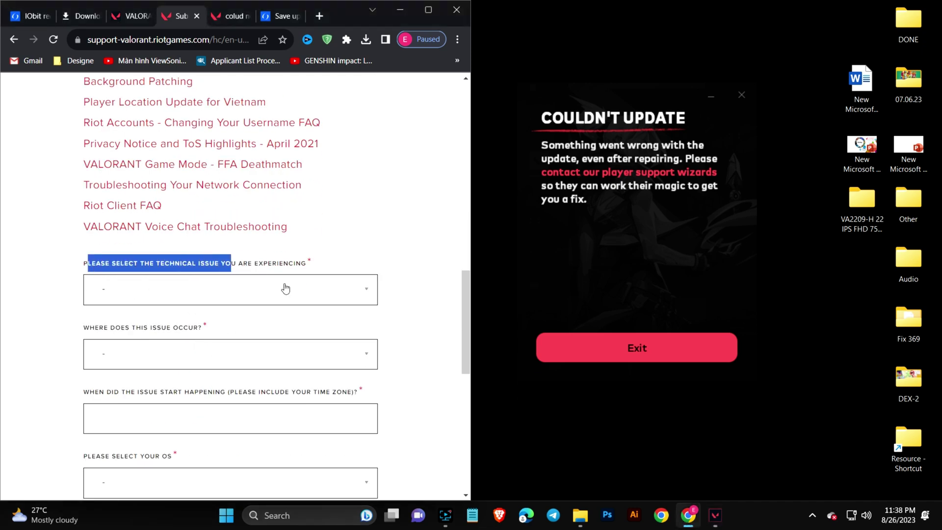
# Step: Pick Riot Vanguard Issue as the technical issue, occurring during Setup / Installation
pyautogui.click(281, 290)
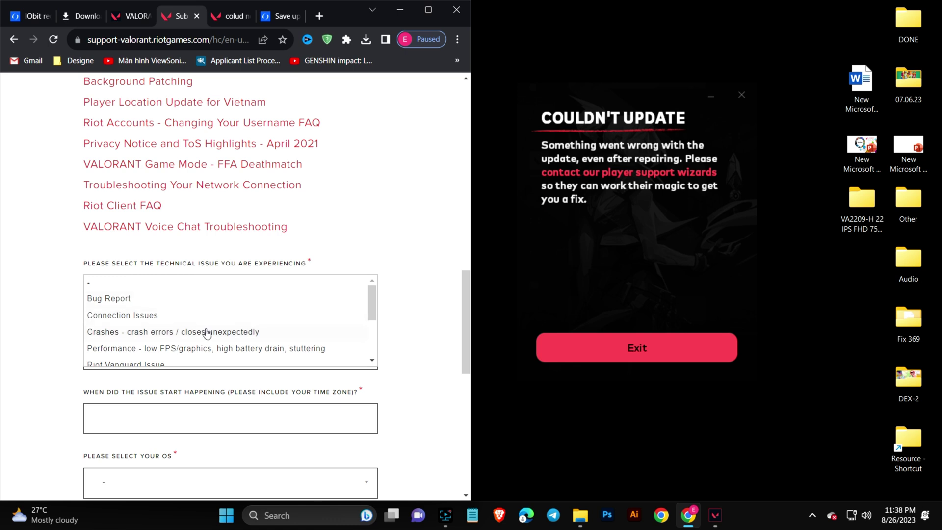
pyautogui.scroll(-2, 142, 325)
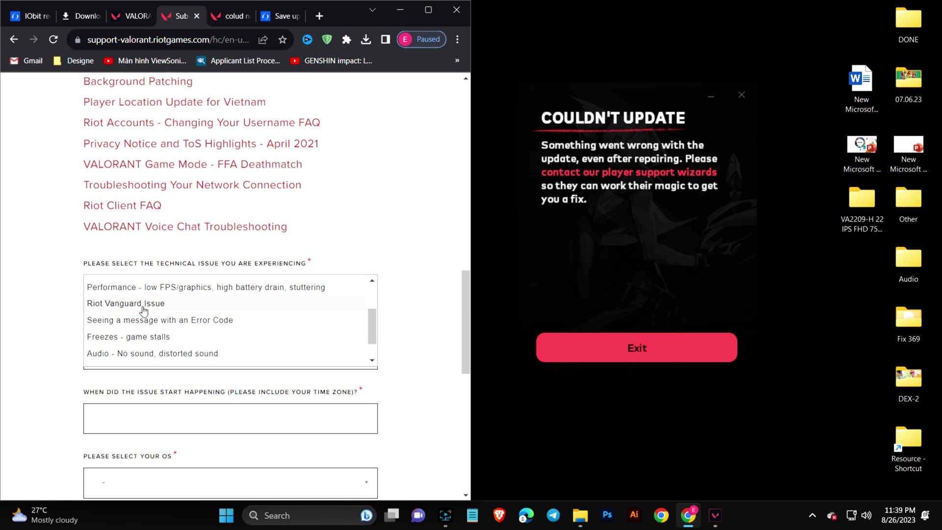
pyautogui.click(144, 304)
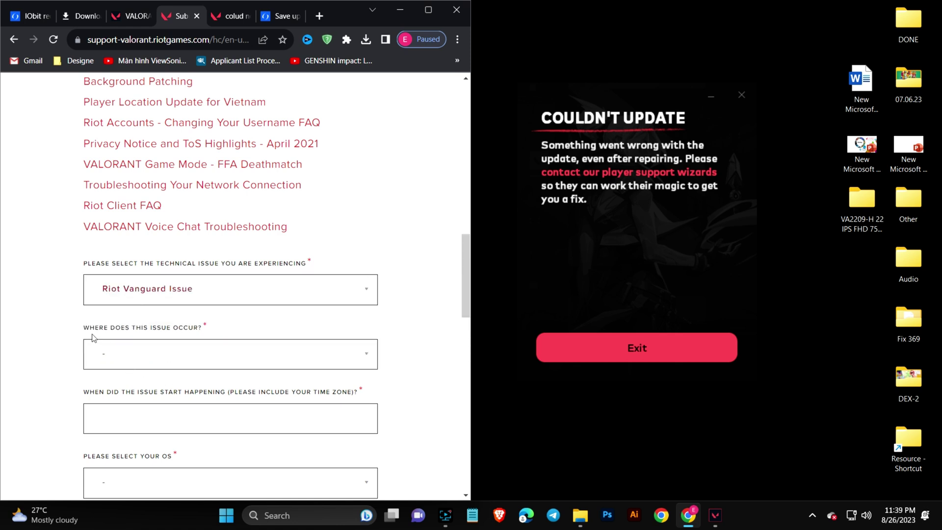
pyautogui.click(130, 352)
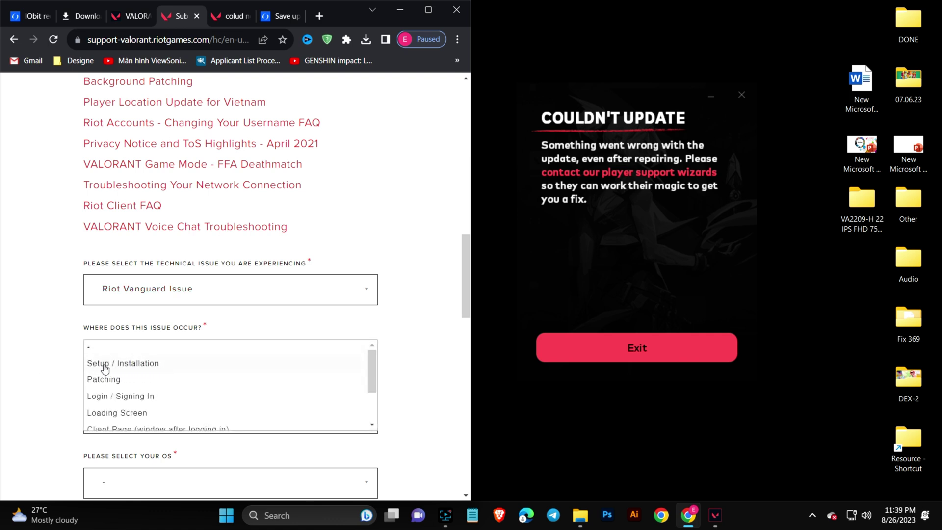
pyautogui.click(150, 365)
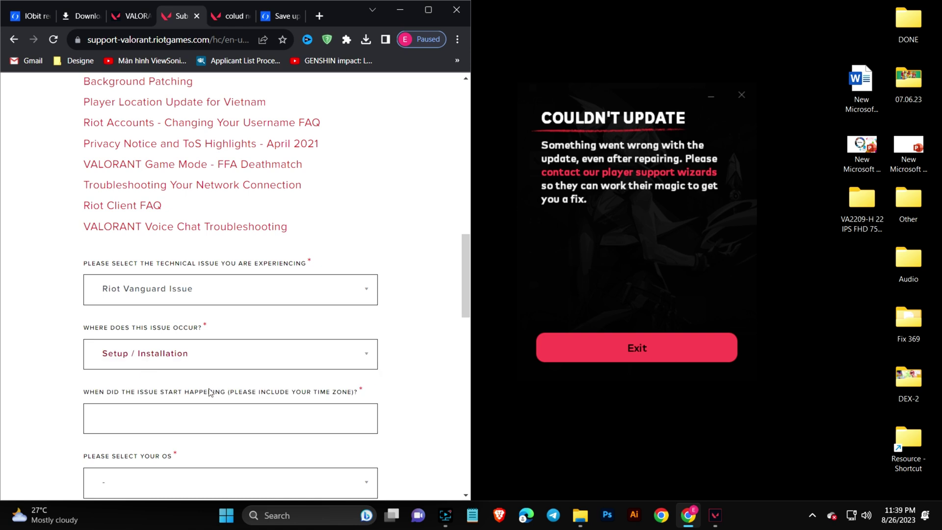
pyautogui.moveTo(89, 396); pyautogui.dragTo(297, 395)
# Step: Enter 19/08-2023 1:00 PM as the time the issue started
pyautogui.click(273, 410)
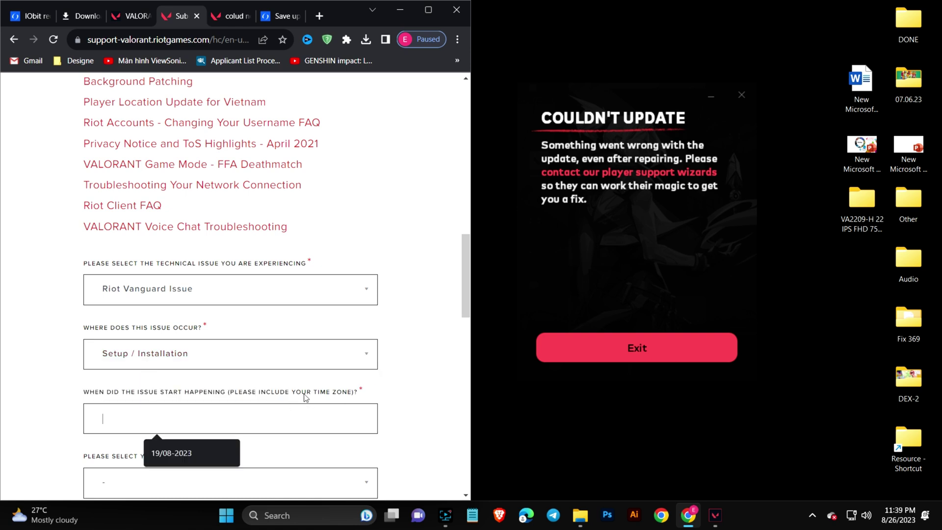
pyautogui.click(200, 443)
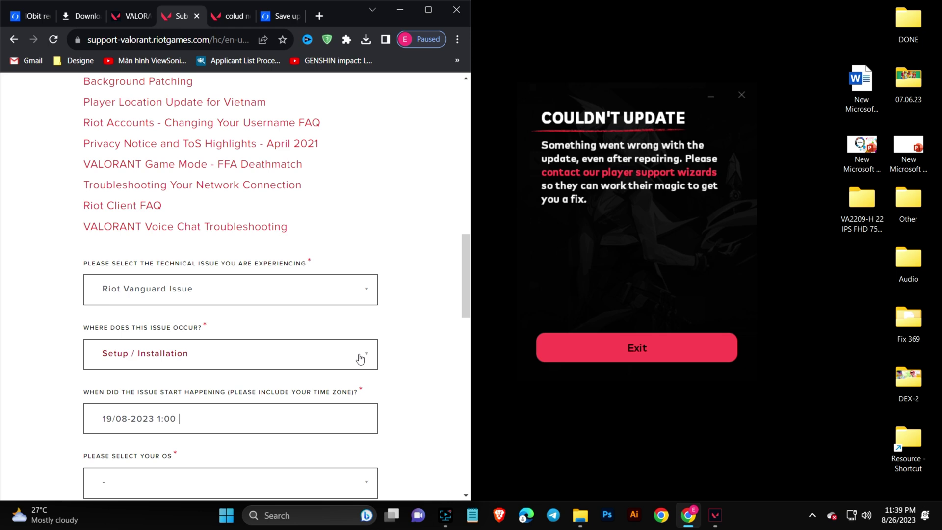
pyautogui.scroll(-2, 209, 224)
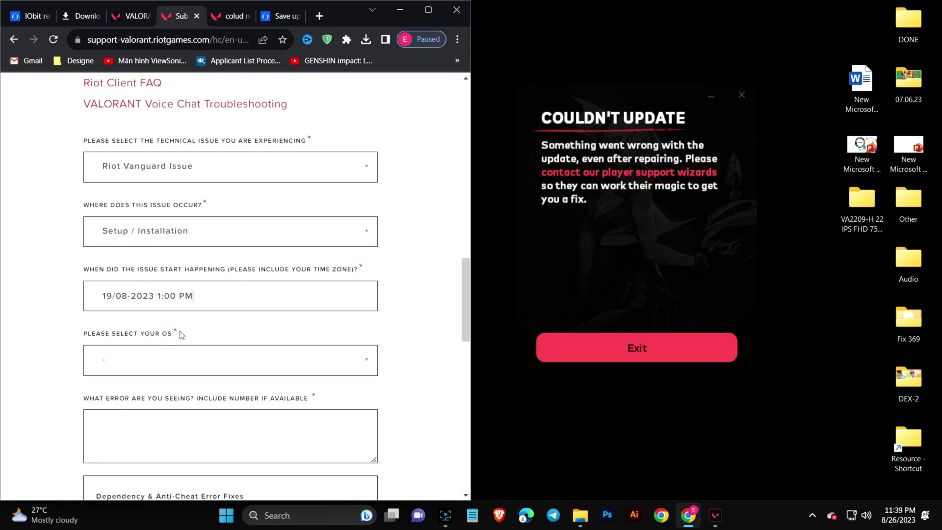
# Step: Set the operating system to Windows and the version to Windows 11
pyautogui.click(165, 359)
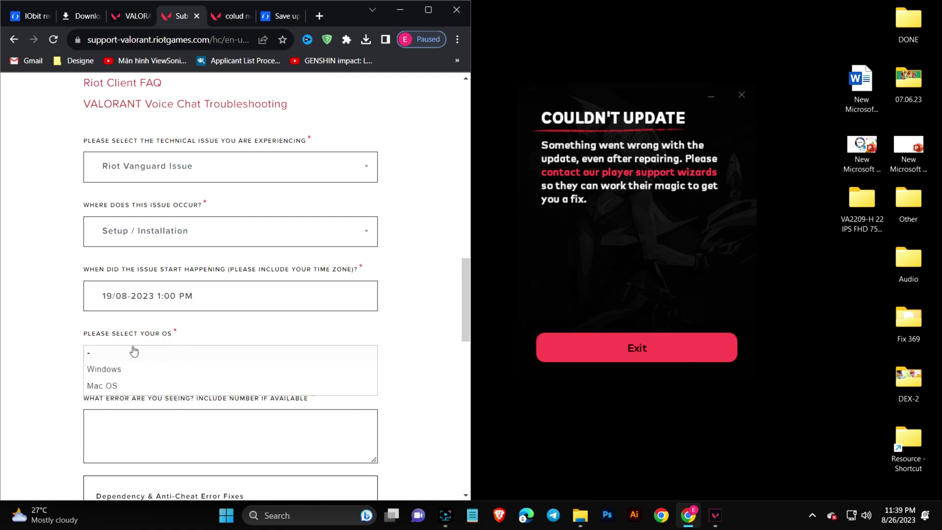
pyautogui.click(124, 371)
pyautogui.click(154, 367)
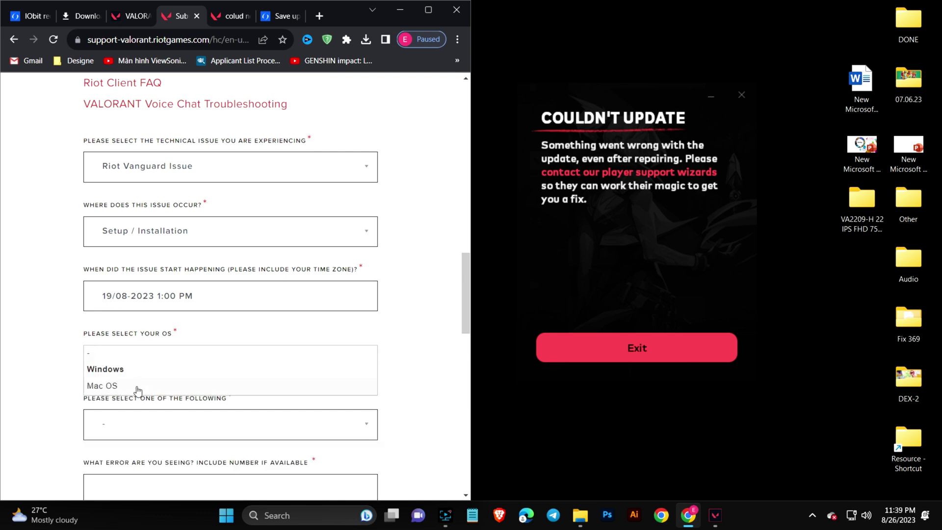
pyautogui.click(119, 371)
pyautogui.scroll(-2, 205, 372)
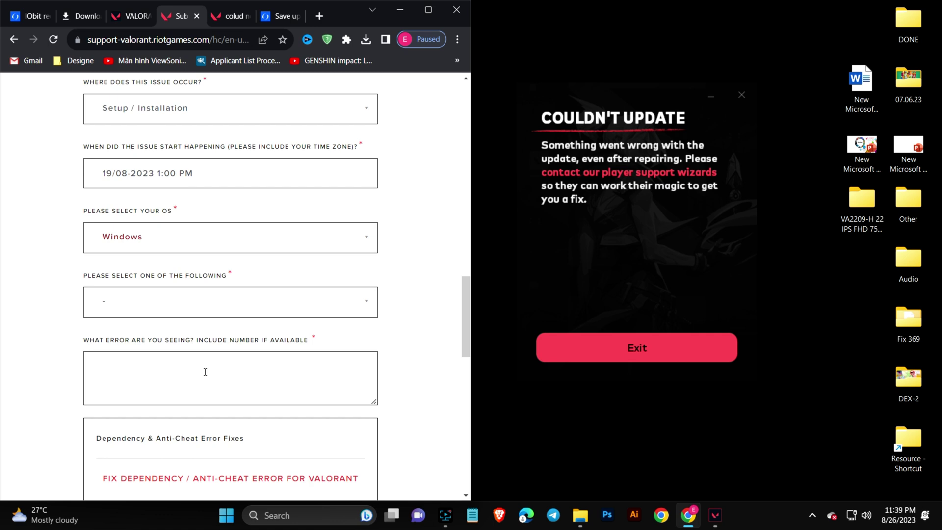
pyautogui.click(179, 306)
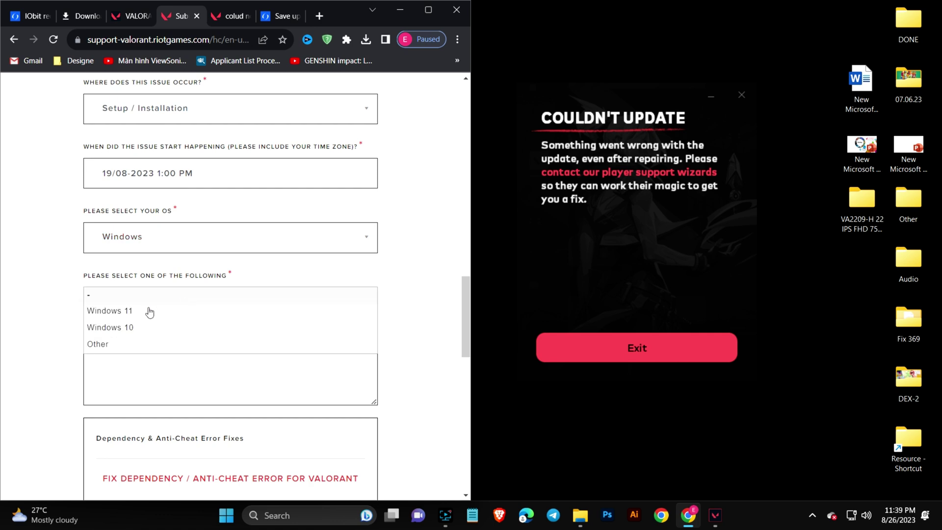
pyautogui.click(134, 311)
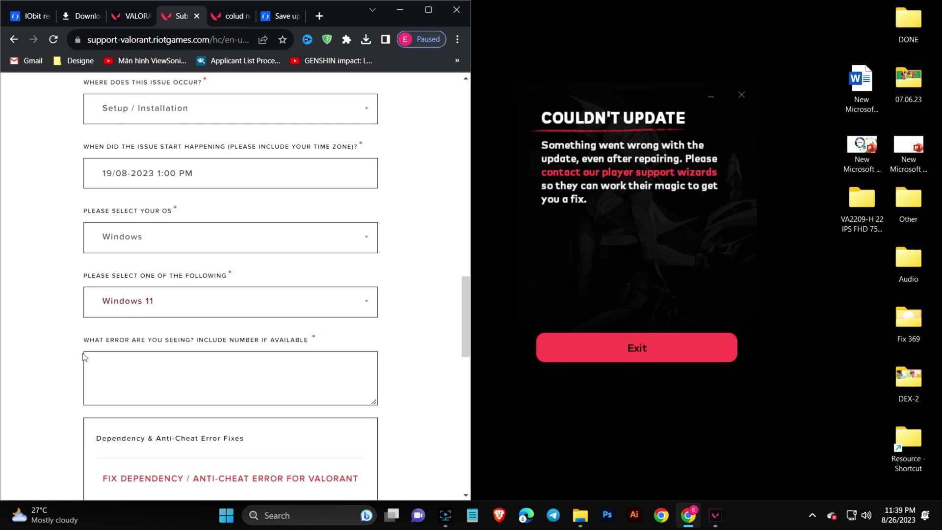
pyautogui.moveTo(83, 341); pyautogui.dragTo(282, 345)
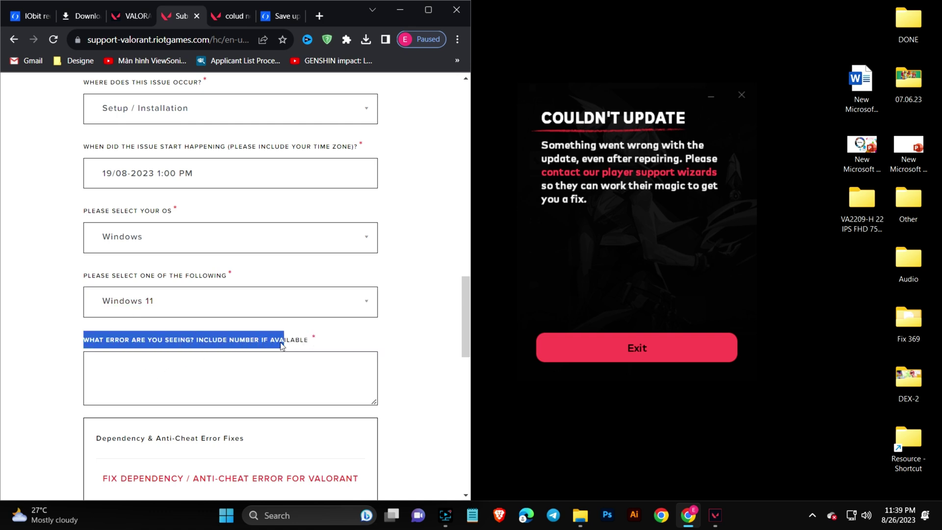
# Step: Enter the Couldn't Update error message in the error field and copy it
pyautogui.click(210, 366)
pyautogui.rightClick(210, 385)
pyautogui.press('Escape')
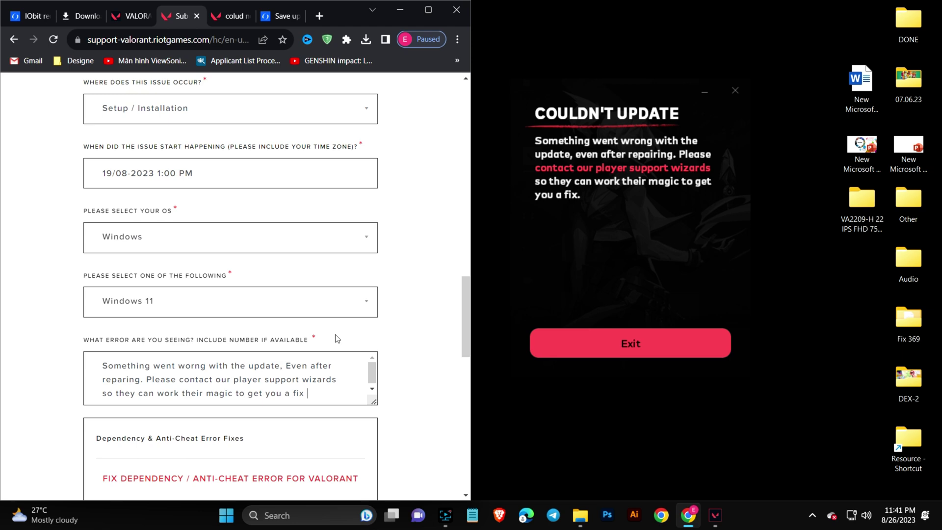
pyautogui.moveTo(315, 392); pyautogui.dragTo(98, 362)
pyautogui.rightClick(114, 385)
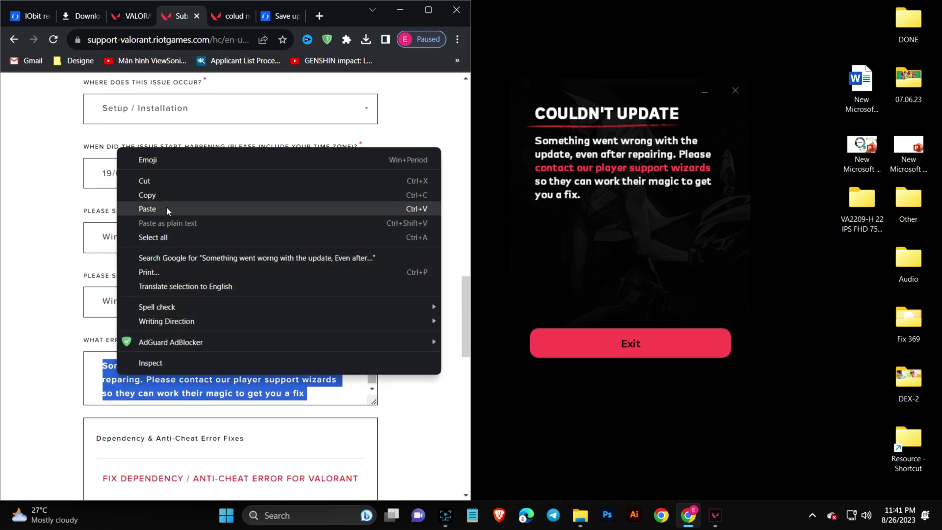
pyautogui.click(186, 193)
# Step: Paste the error message into Description and tick the logs acknowledgement box
pyautogui.scroll(-10, 186, 238)
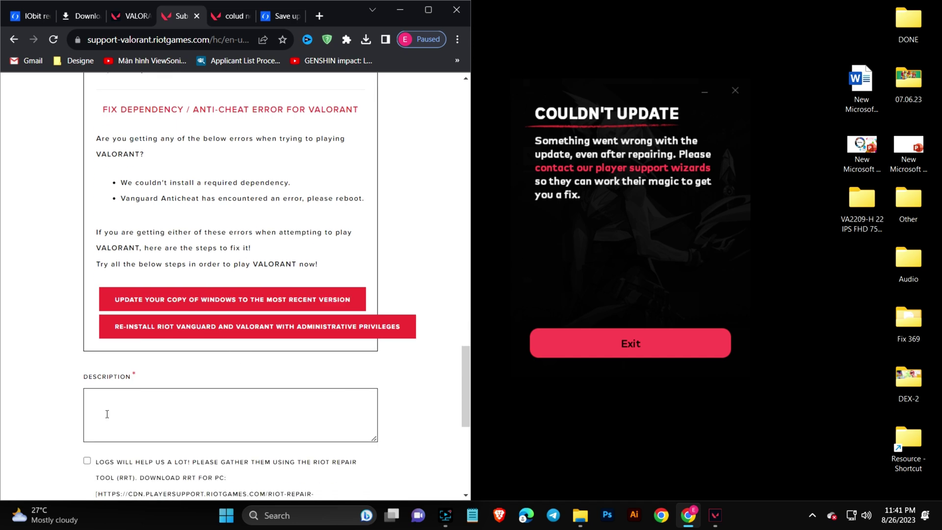
pyautogui.rightClick(119, 289)
pyautogui.click(169, 175)
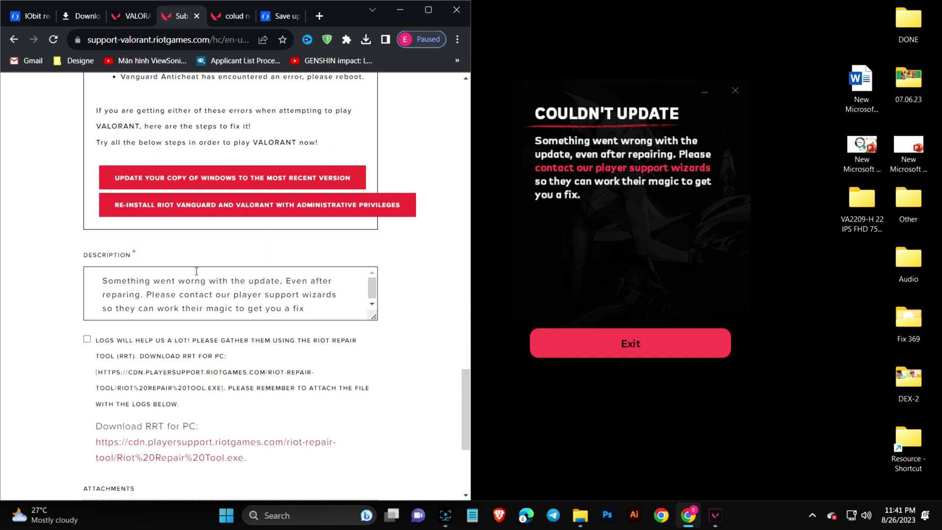
pyautogui.click(87, 339)
# Step: Preview Screenshot (19).png from the desktop, then drop it into the form's Attachments area
pyautogui.scroll(-4, 229, 360)
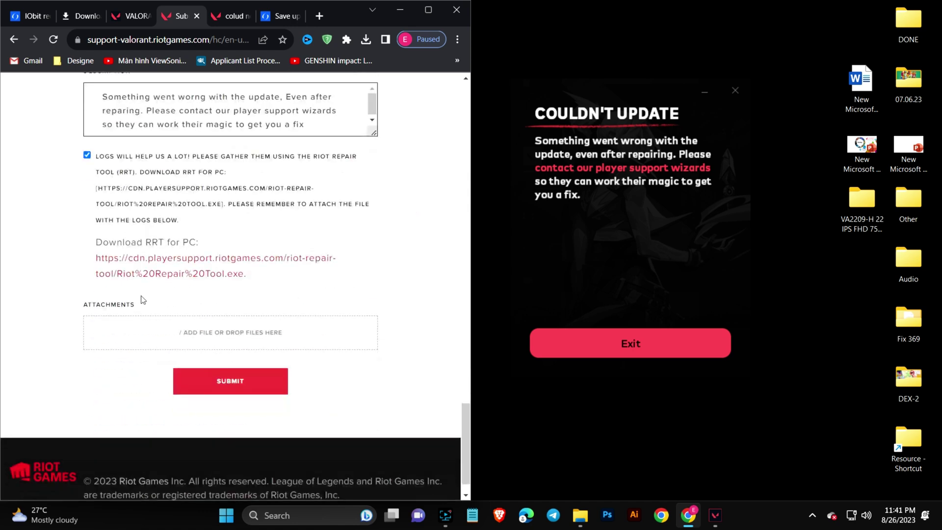
pyautogui.click(369, 13)
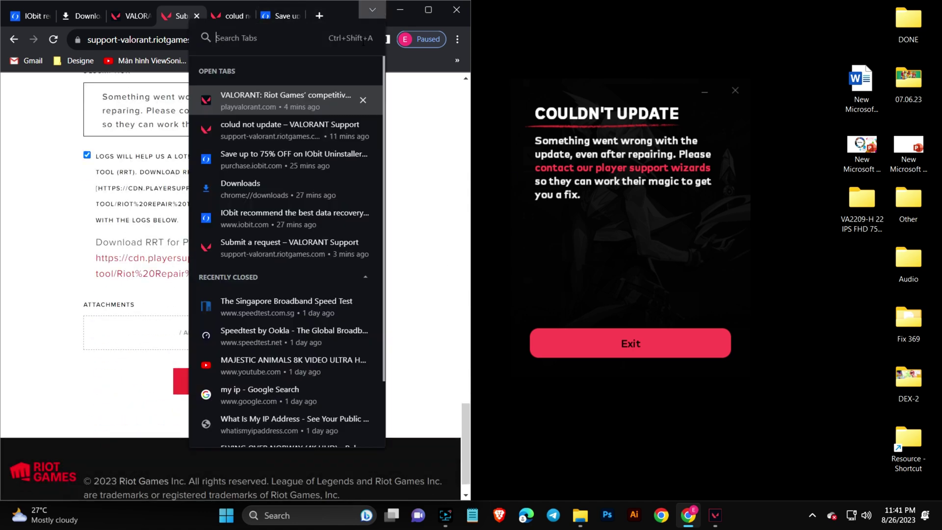
pyautogui.moveTo(347, 10); pyautogui.dragTo(737, 76)
pyautogui.doubleClick(170, 201)
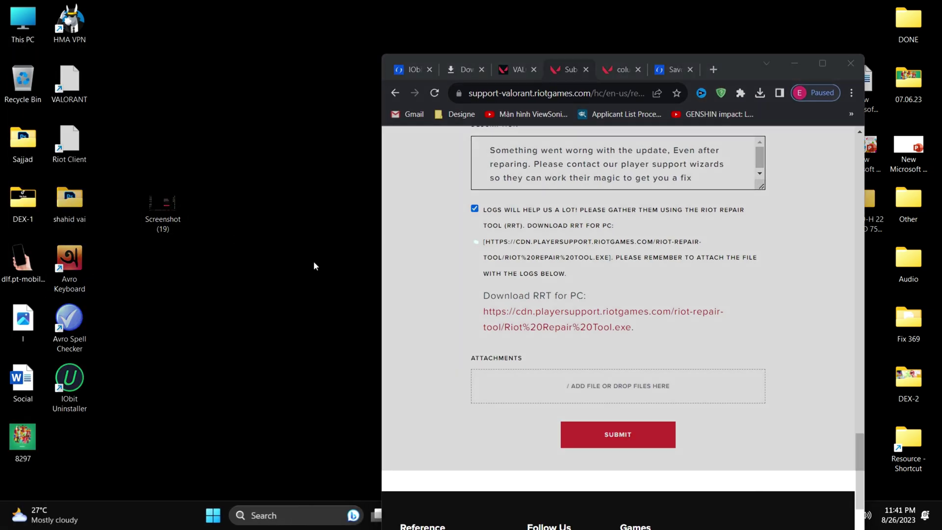
pyautogui.scroll(2, 675, 261)
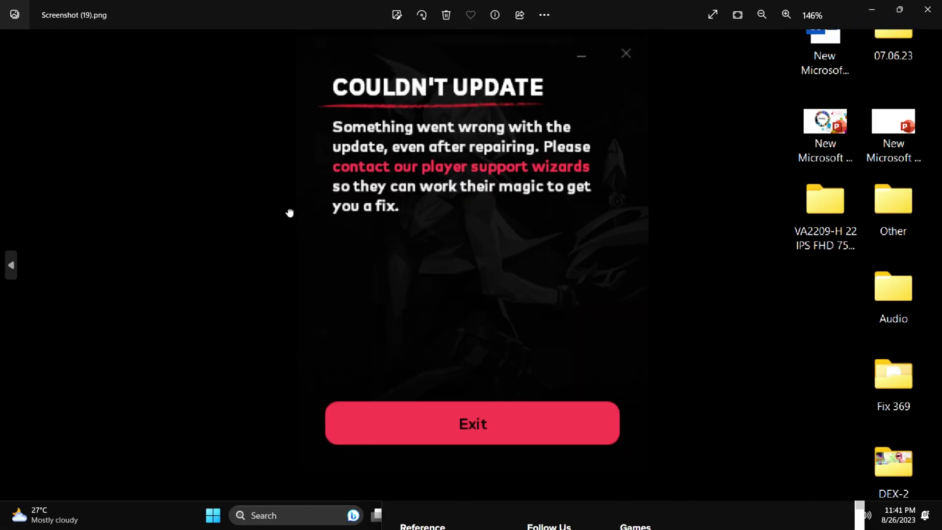
pyautogui.scroll(-3, 307, 246)
pyautogui.hotkey('alt', 'F4')
pyautogui.moveTo(162, 203); pyautogui.dragTo(624, 382)
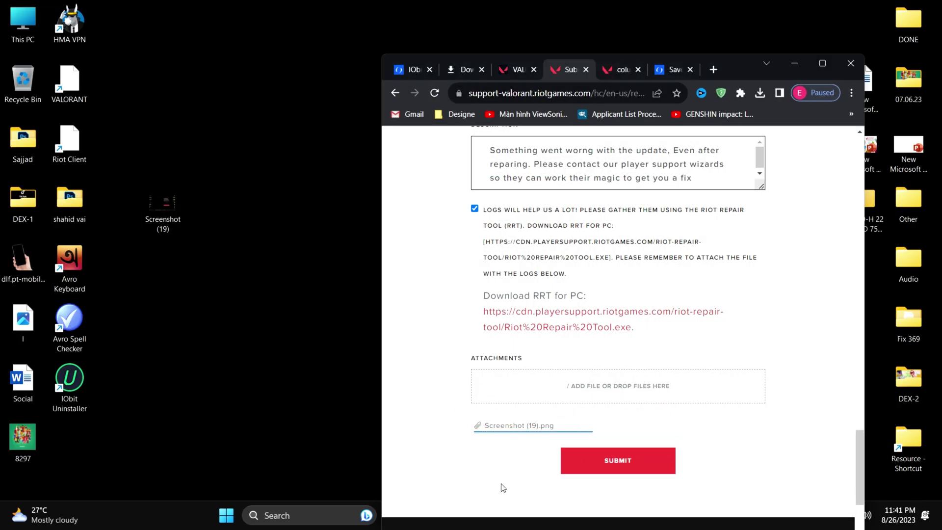
# Step: Maximize Chrome and submit the VALORANT 'Couldn't Update' request until the success confirmation appears
pyautogui.click(812, 64)
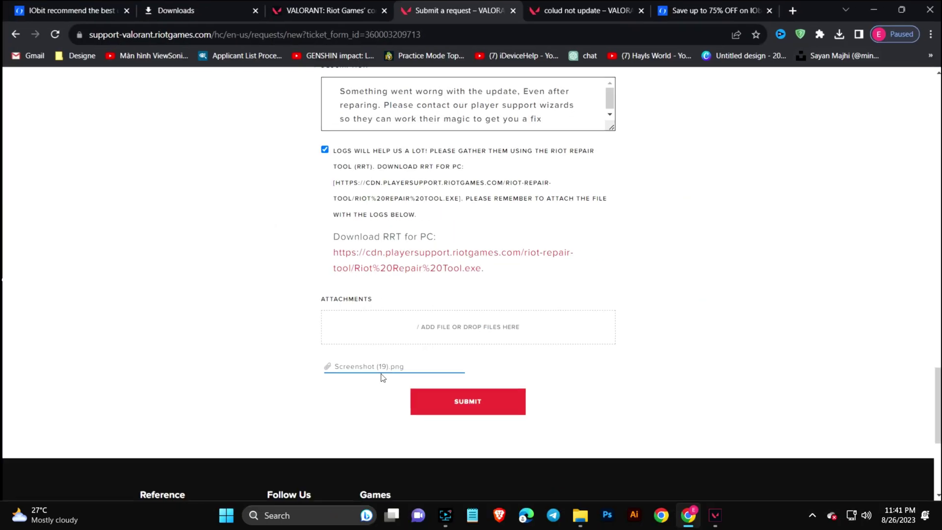
pyautogui.click(467, 404)
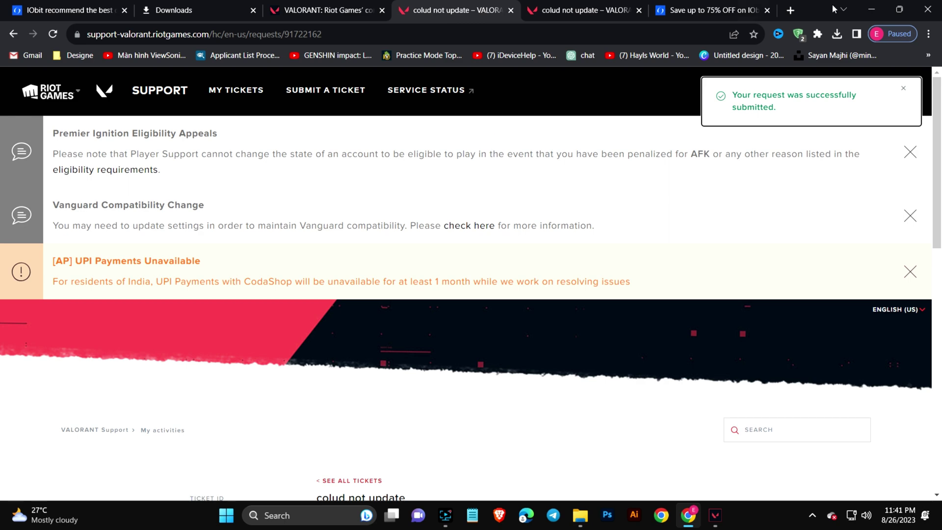
pyautogui.moveTo(777, 109); pyautogui.dragTo(736, 96)
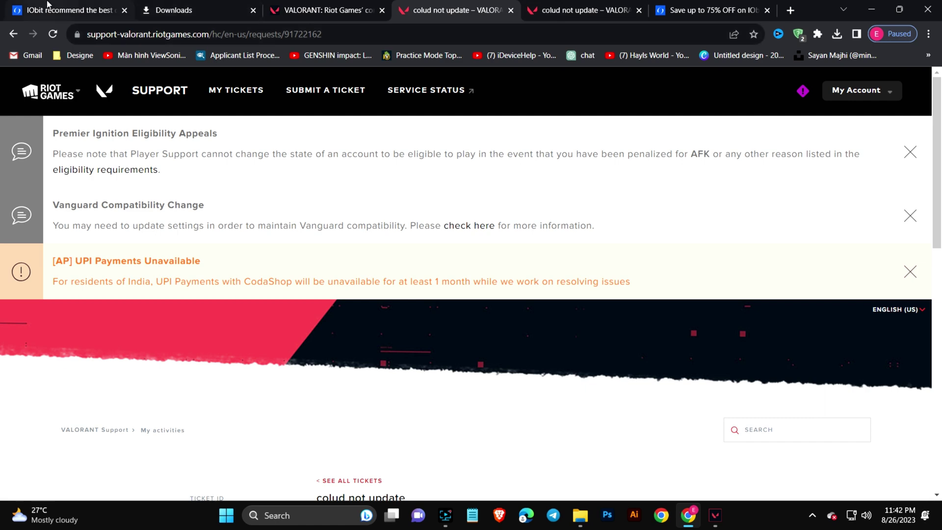
# Step: Minimize Chrome from the IObit tab and shift the Couldn't Update dialog leftward on the desktop
pyautogui.click(59, 11)
pyautogui.click(871, 9)
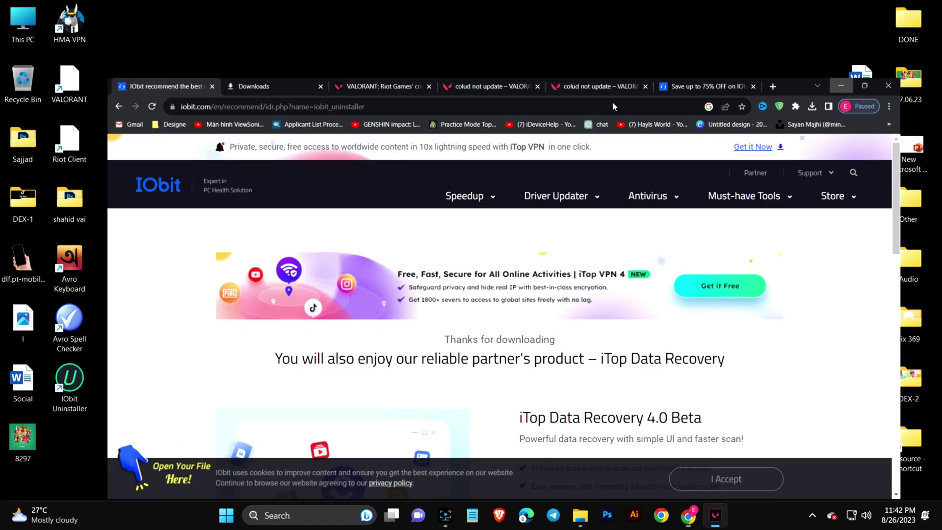
pyautogui.moveTo(668, 97); pyautogui.dragTo(506, 103)
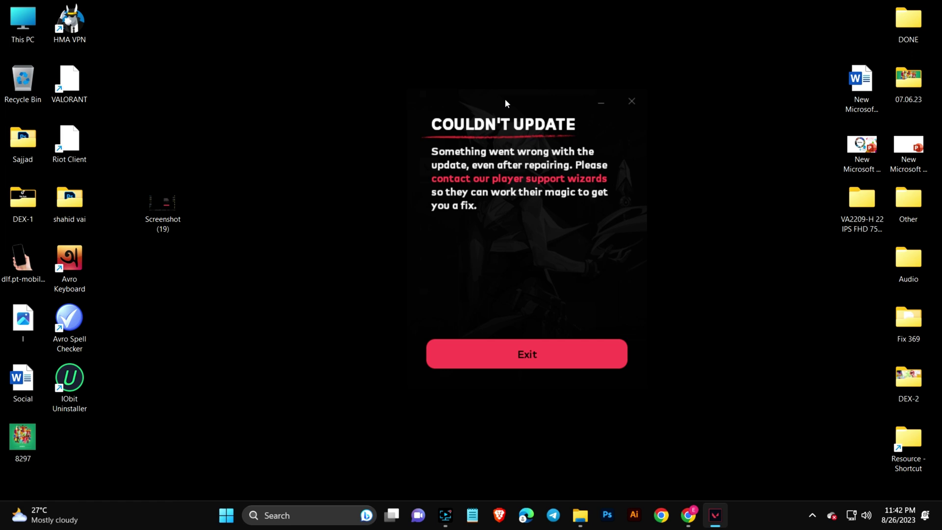